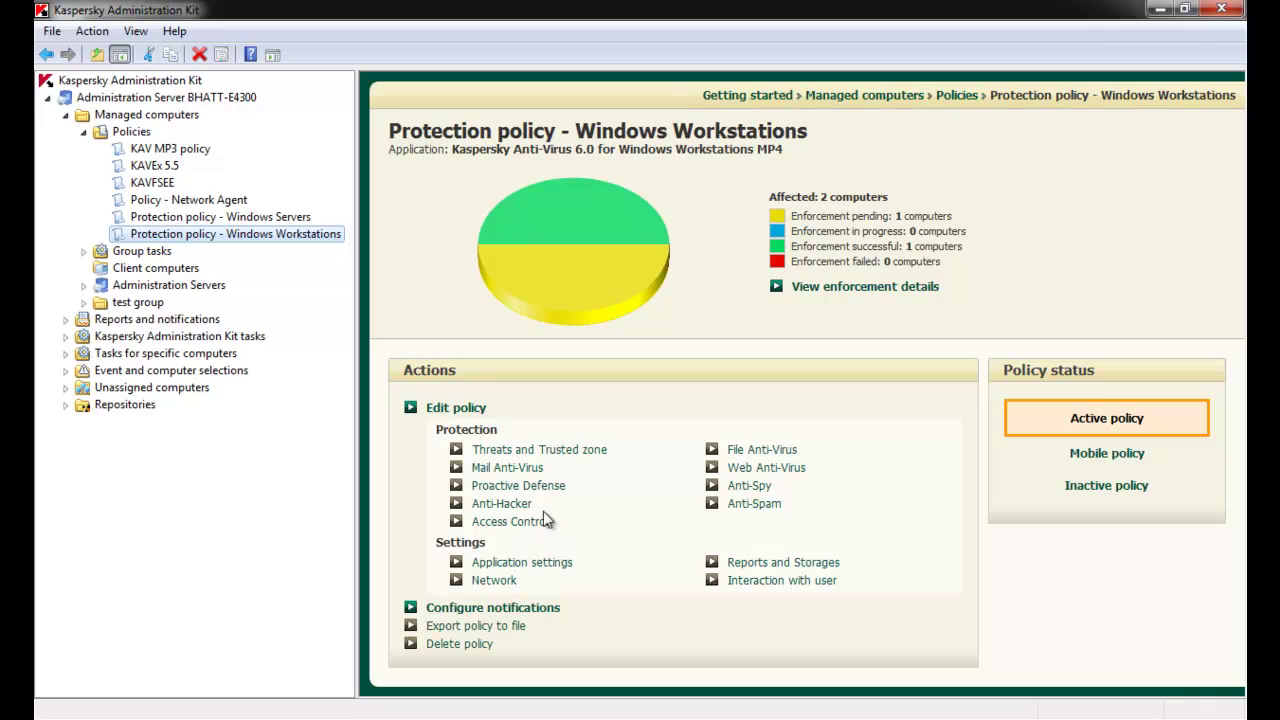
Open the Anti-Hacker section of the Windows Workstations protection policy
click(515, 508)
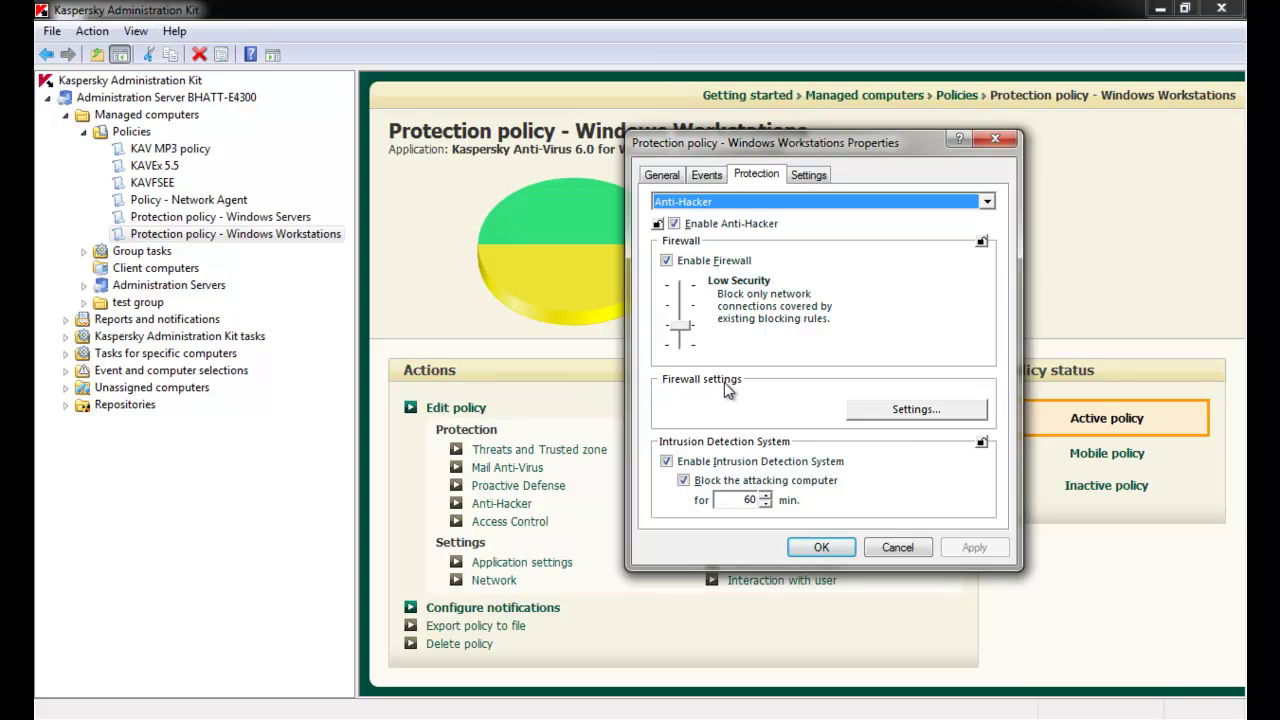
Open the Anti-Hacker firewall settings to show the per-application rules list
click(889, 413)
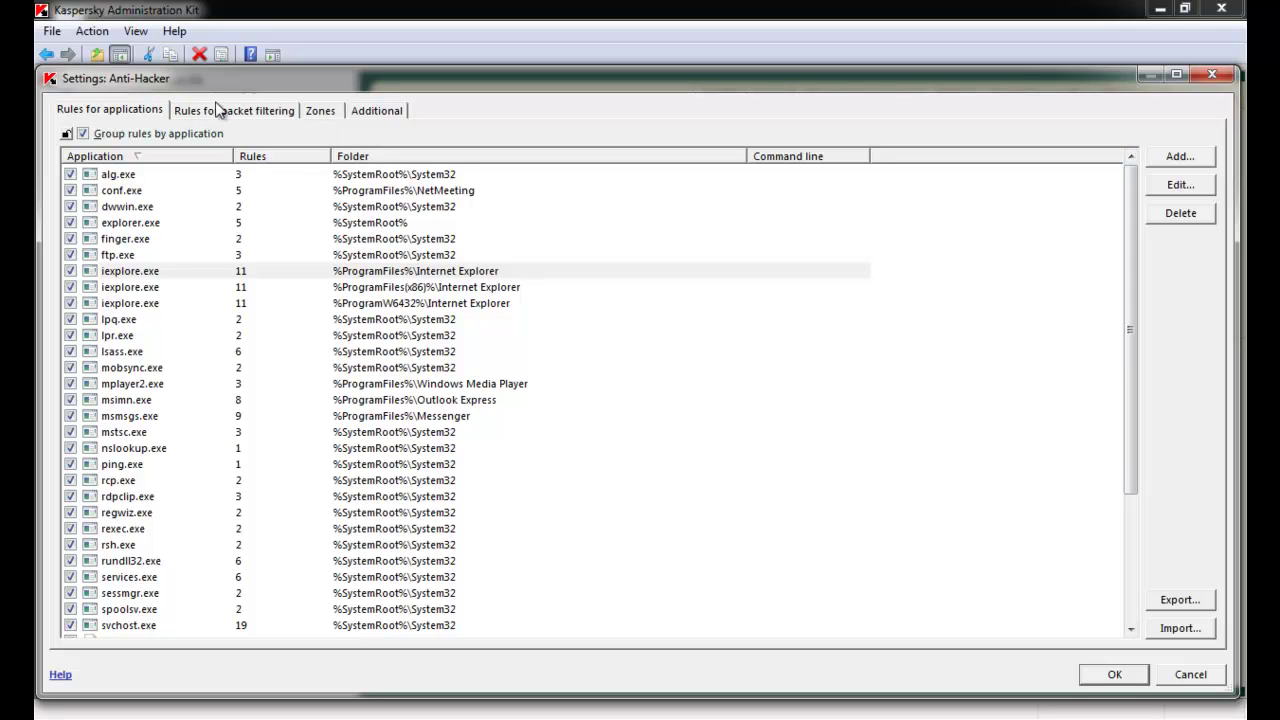
Add %SystemRoot%\example.exe as a new application in the rules for applications
key(Insert)
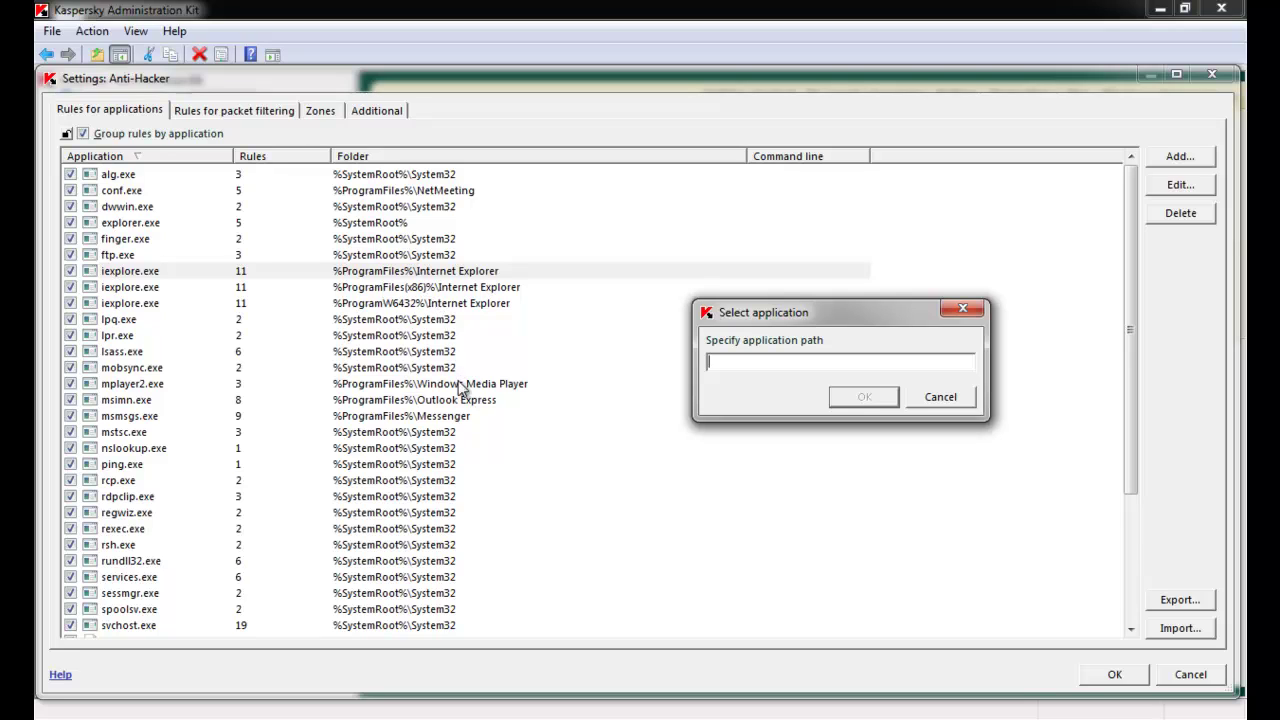
text(%SystemRoot%\example.exe)
click(866, 398)
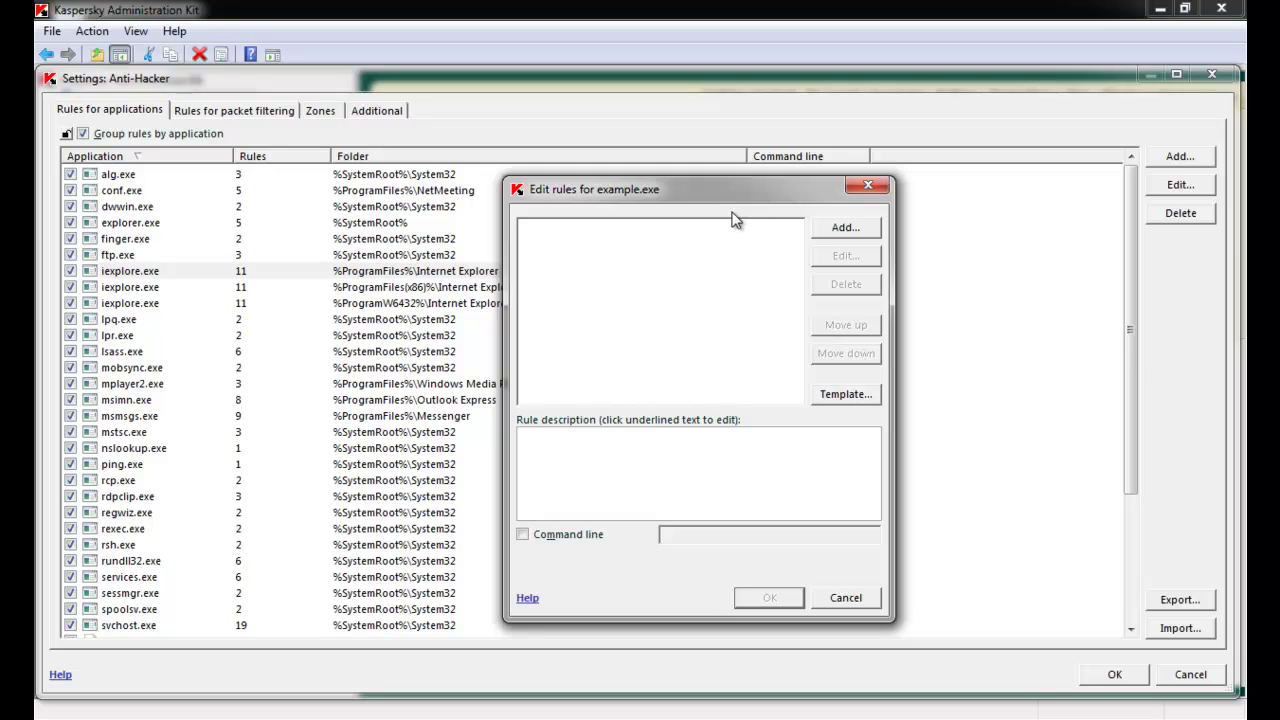
Create the rule 'Allow local port 4000' for example.exe covering local port 4000, and save it
click(843, 228)
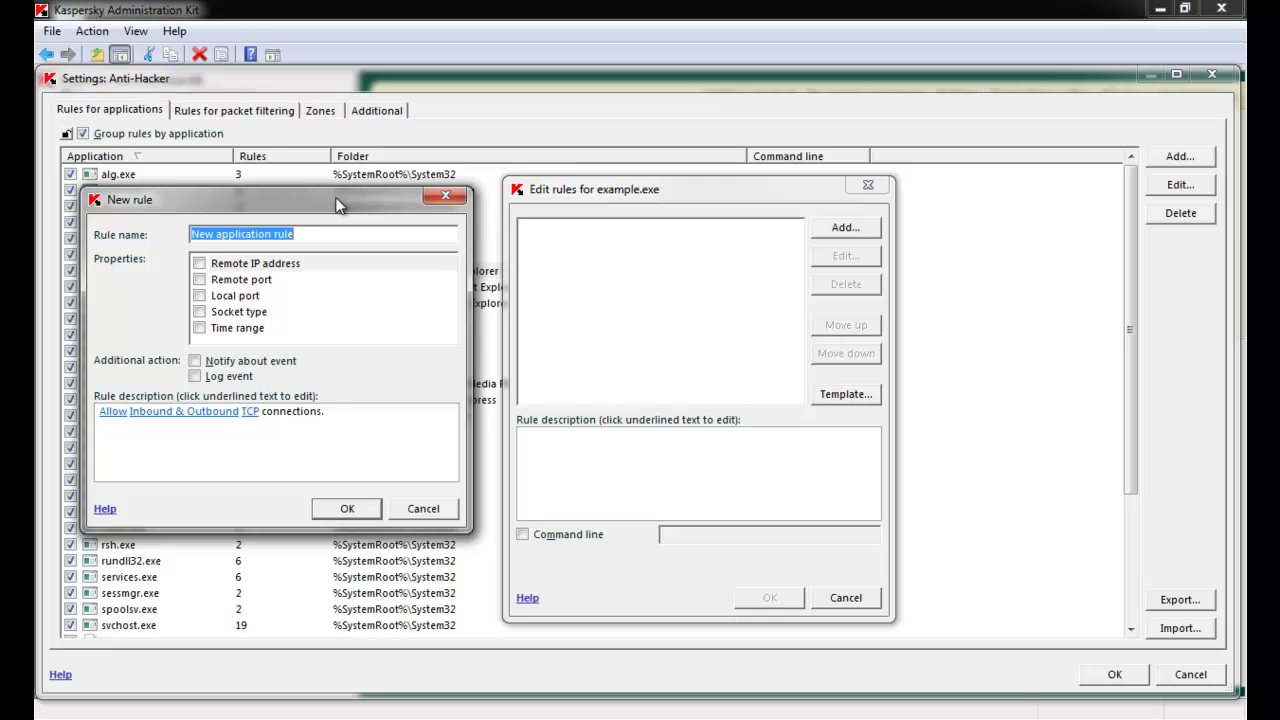
text(Allow local port 4000)
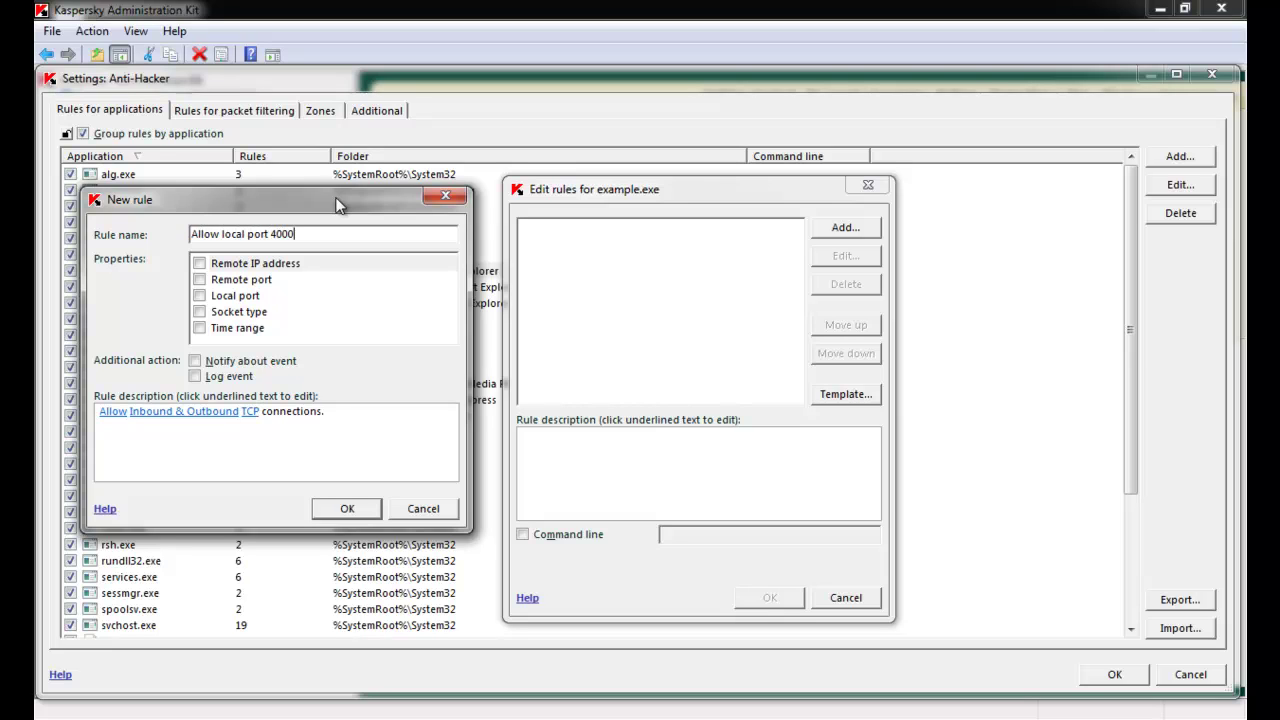
click(200, 296)
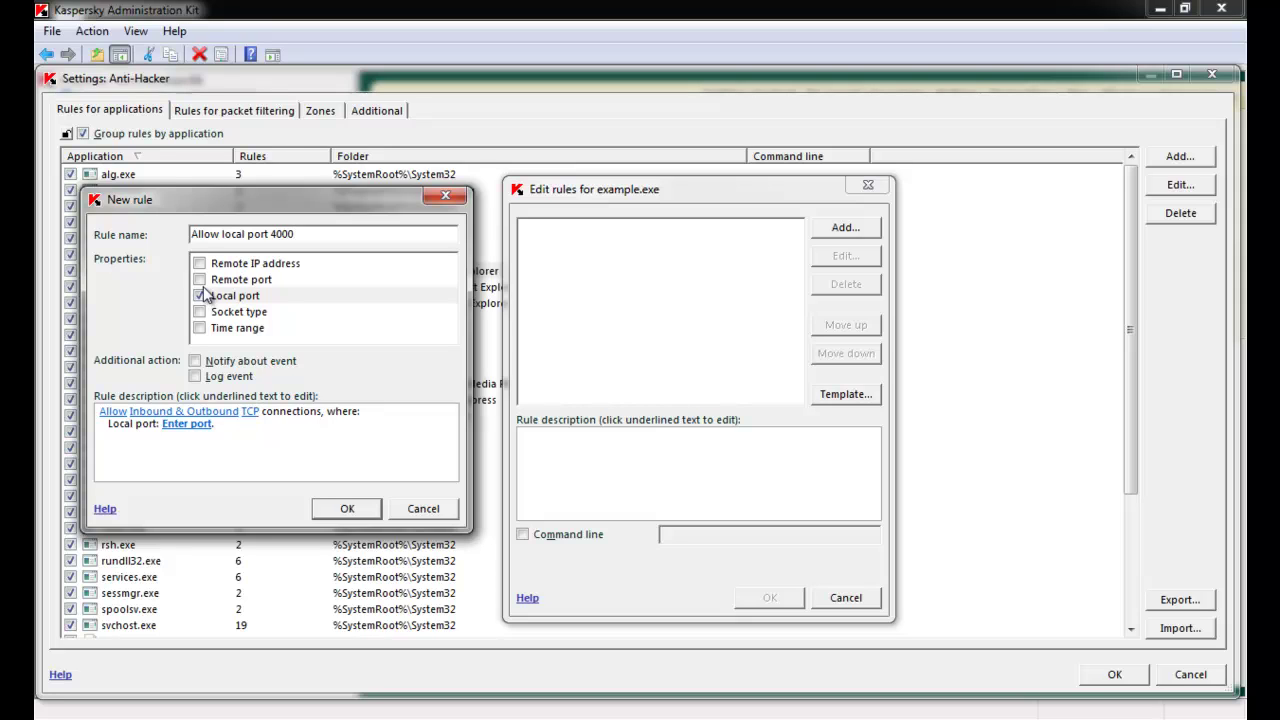
click(186, 424)
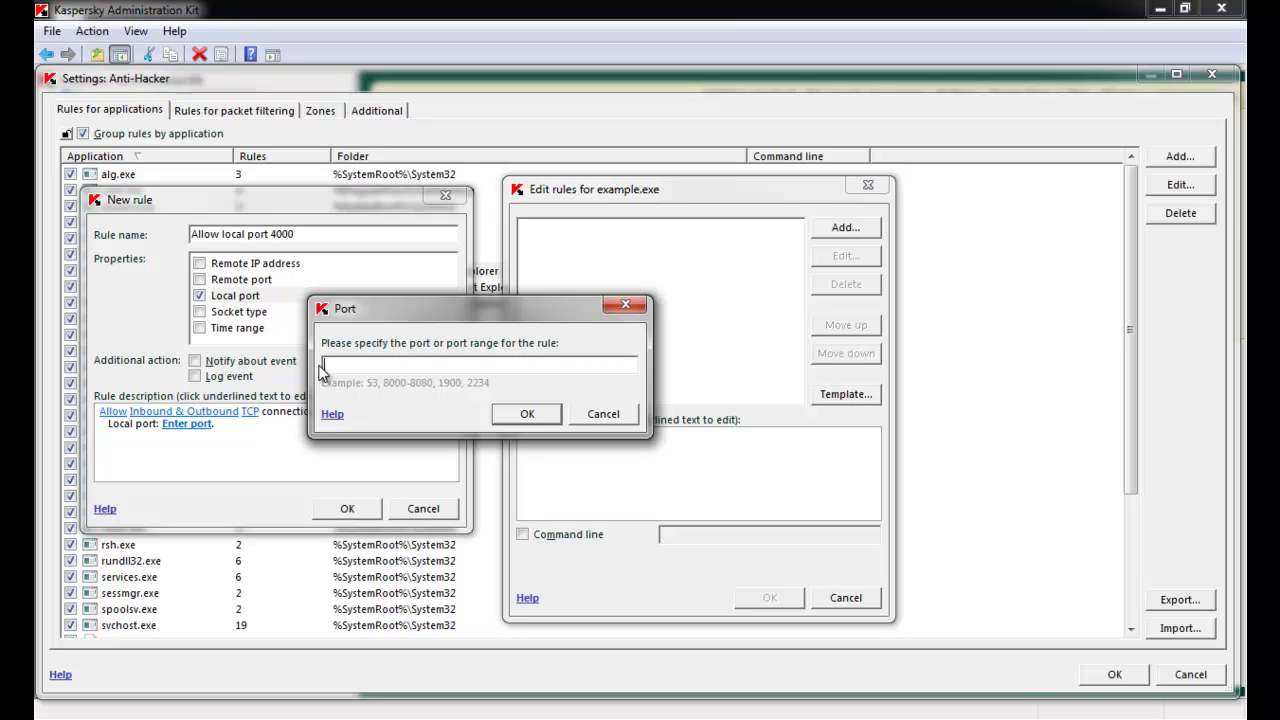
text(4000)
click(530, 416)
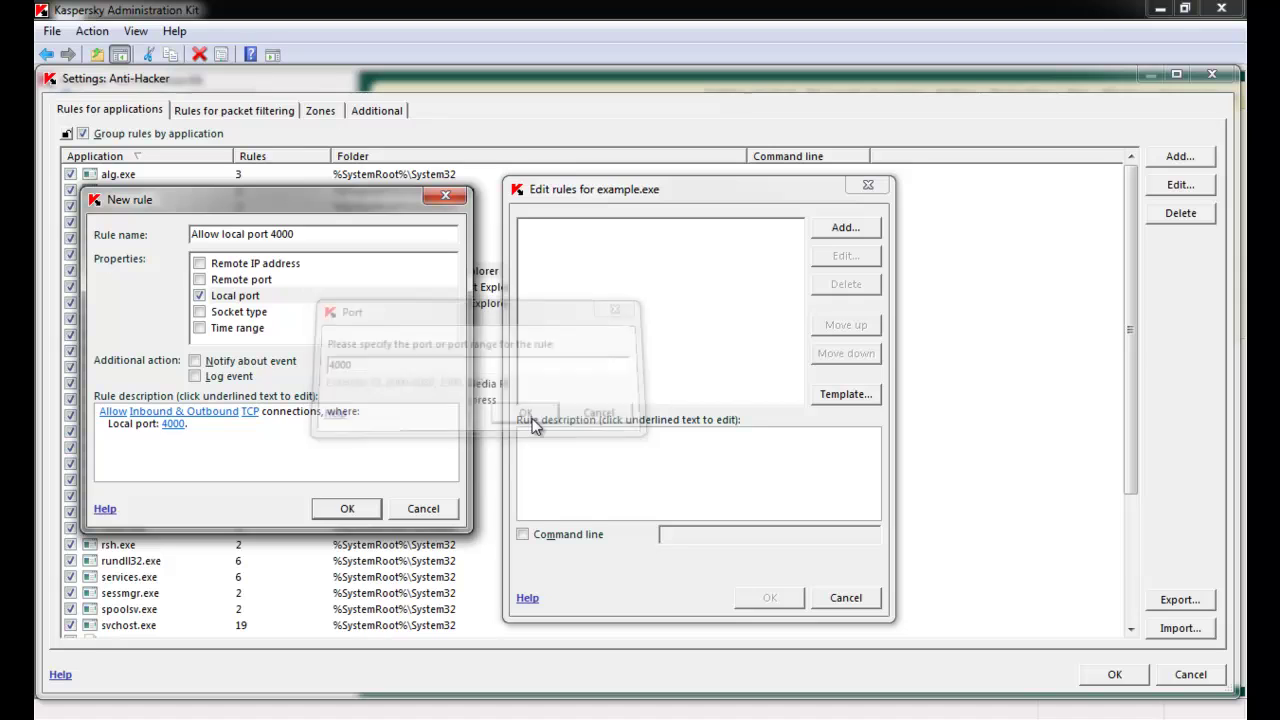
click(350, 511)
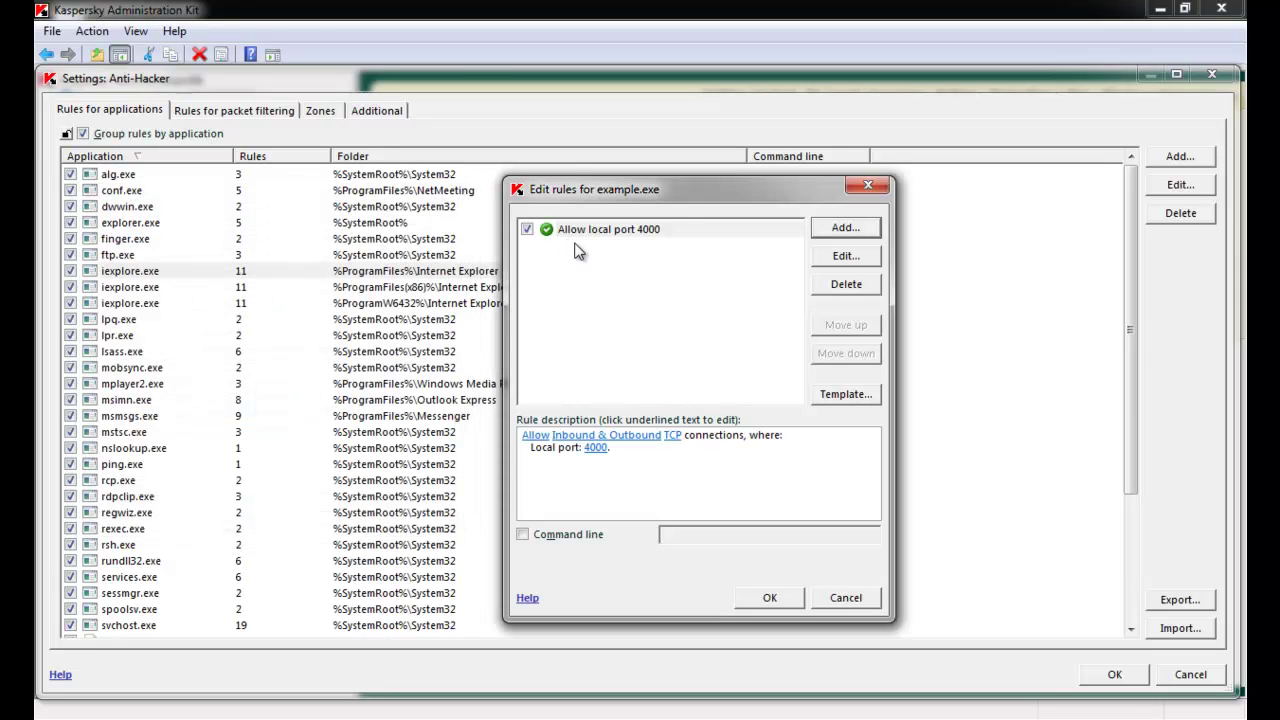
click(769, 599)
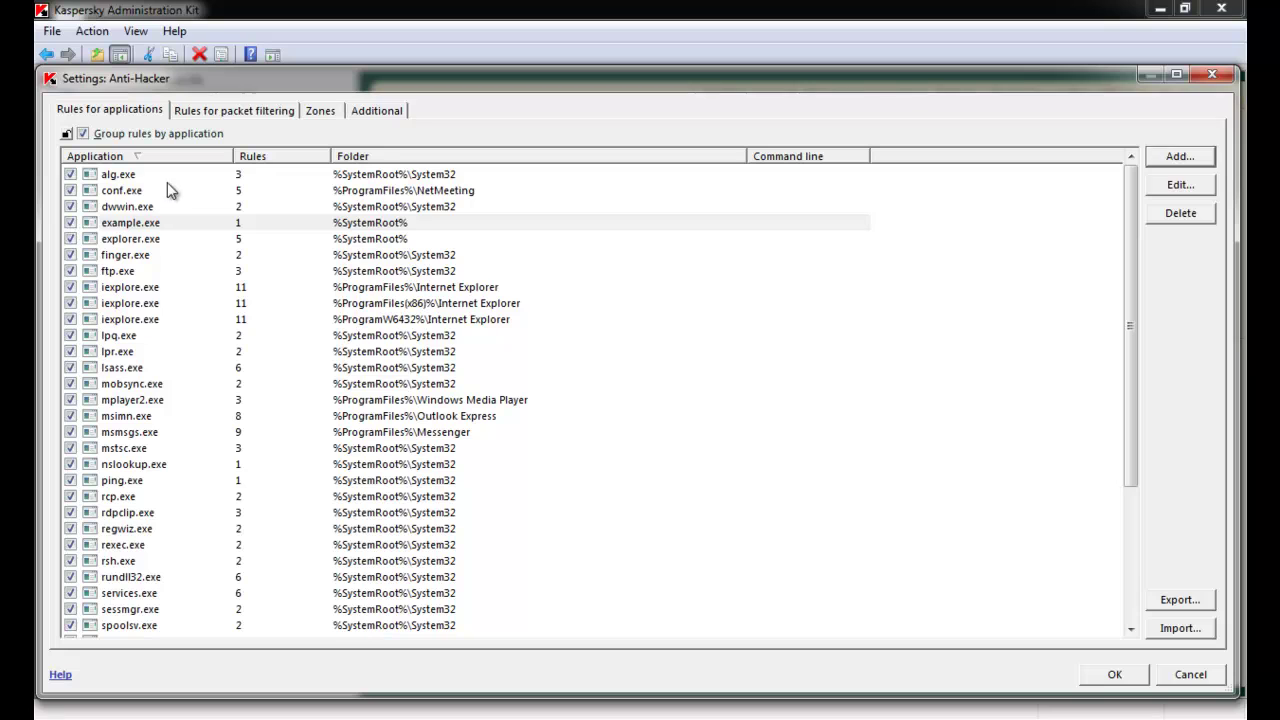
Switch to the Rules for packet filtering list
click(217, 117)
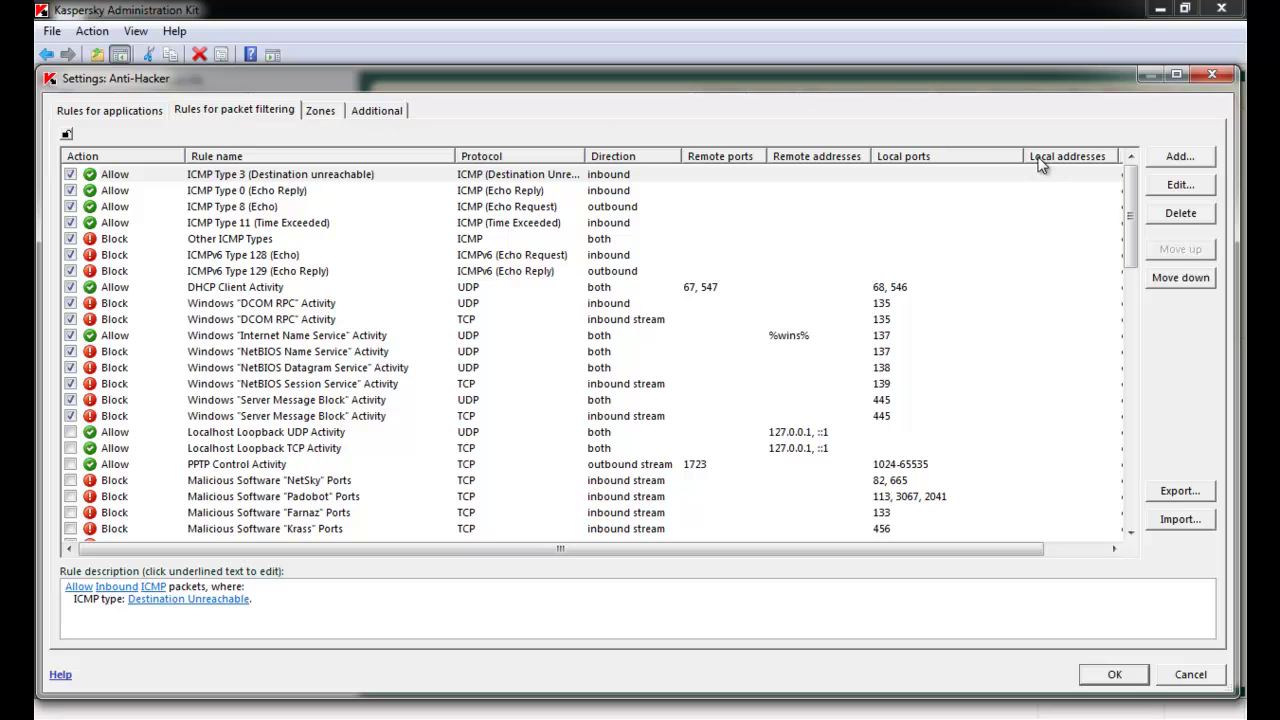
Create a packet rule named 'Allow all traffic on local port 4001' for local port 4001
click(1180, 162)
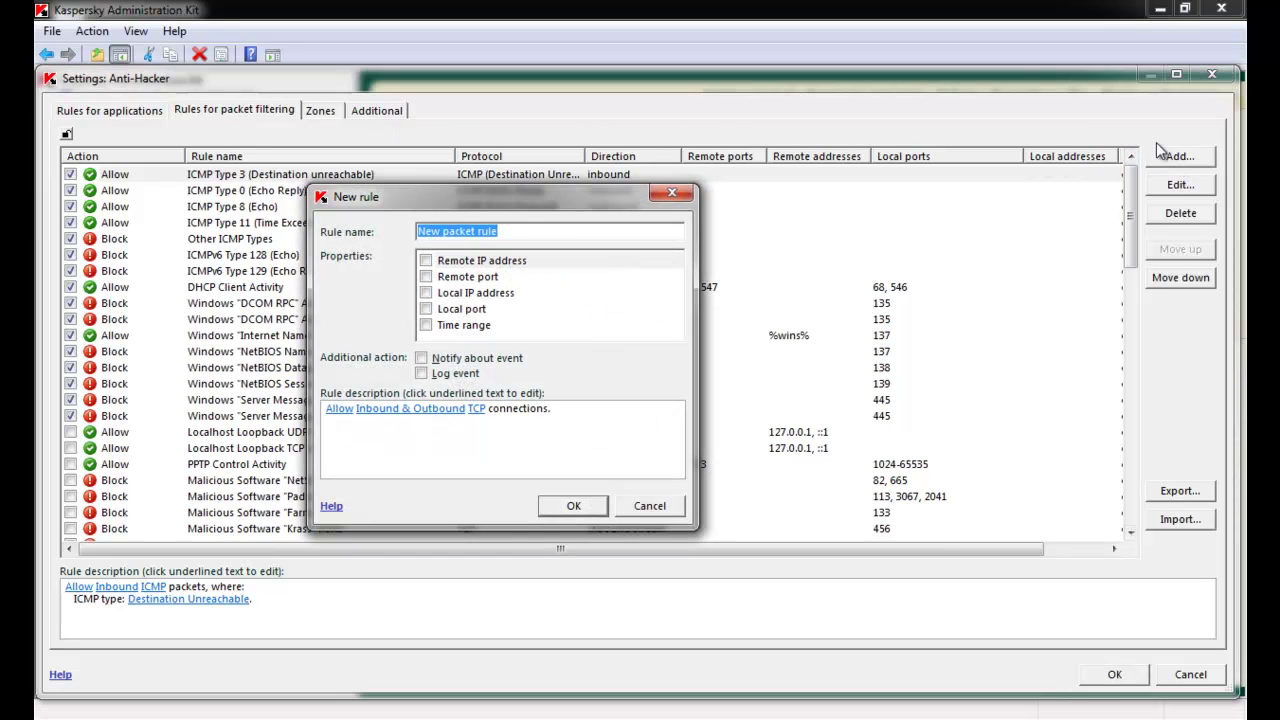
drag(536, 197, 558, 199)
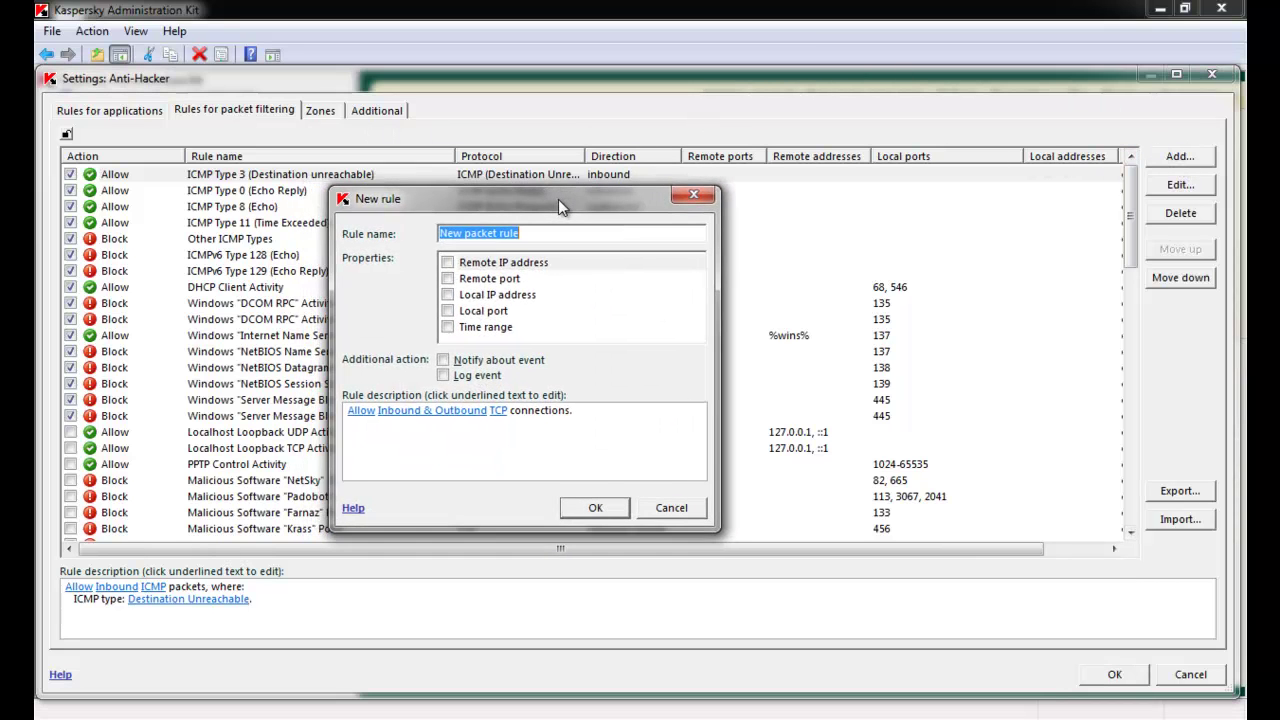
text(A)
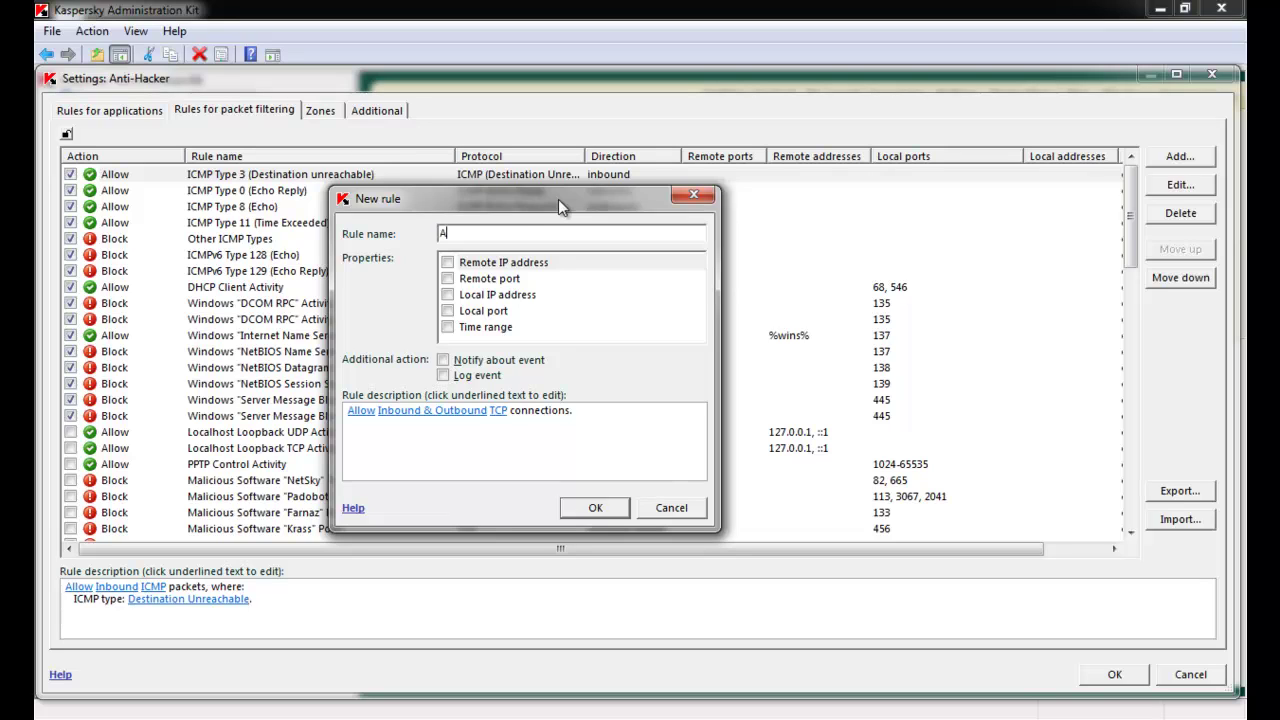
text(llow all traffic on local port 4001)
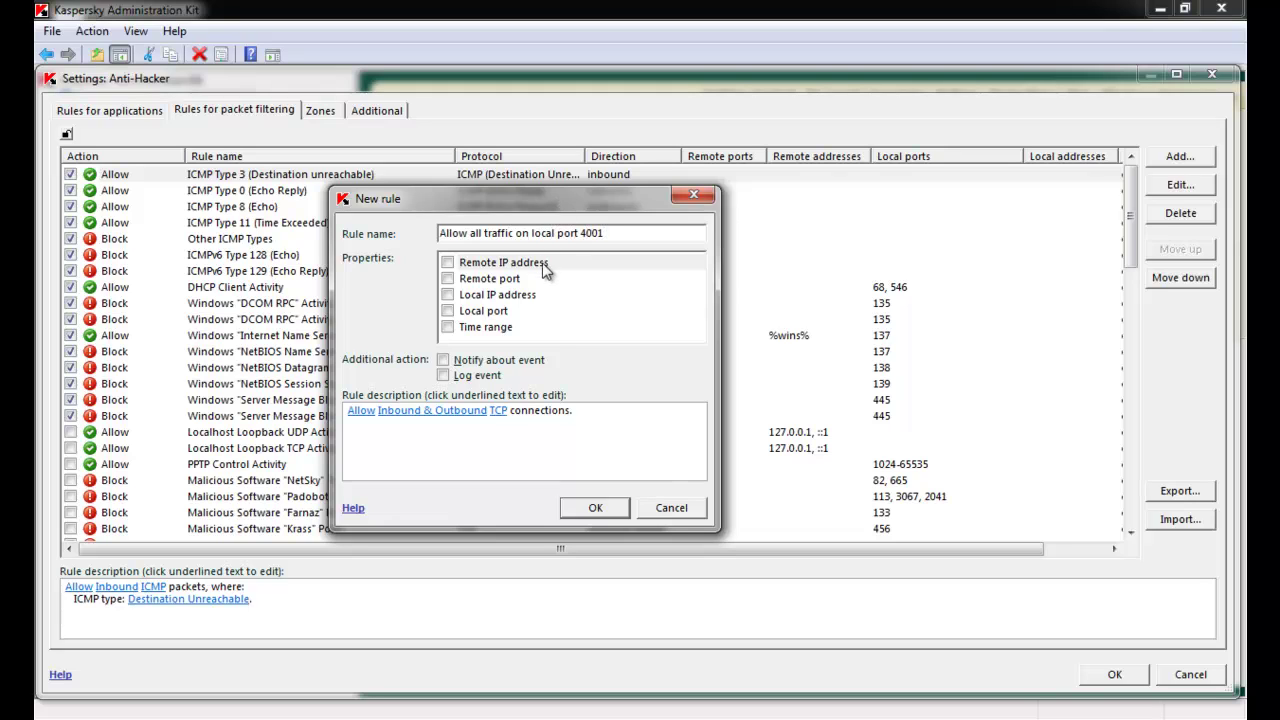
click(447, 311)
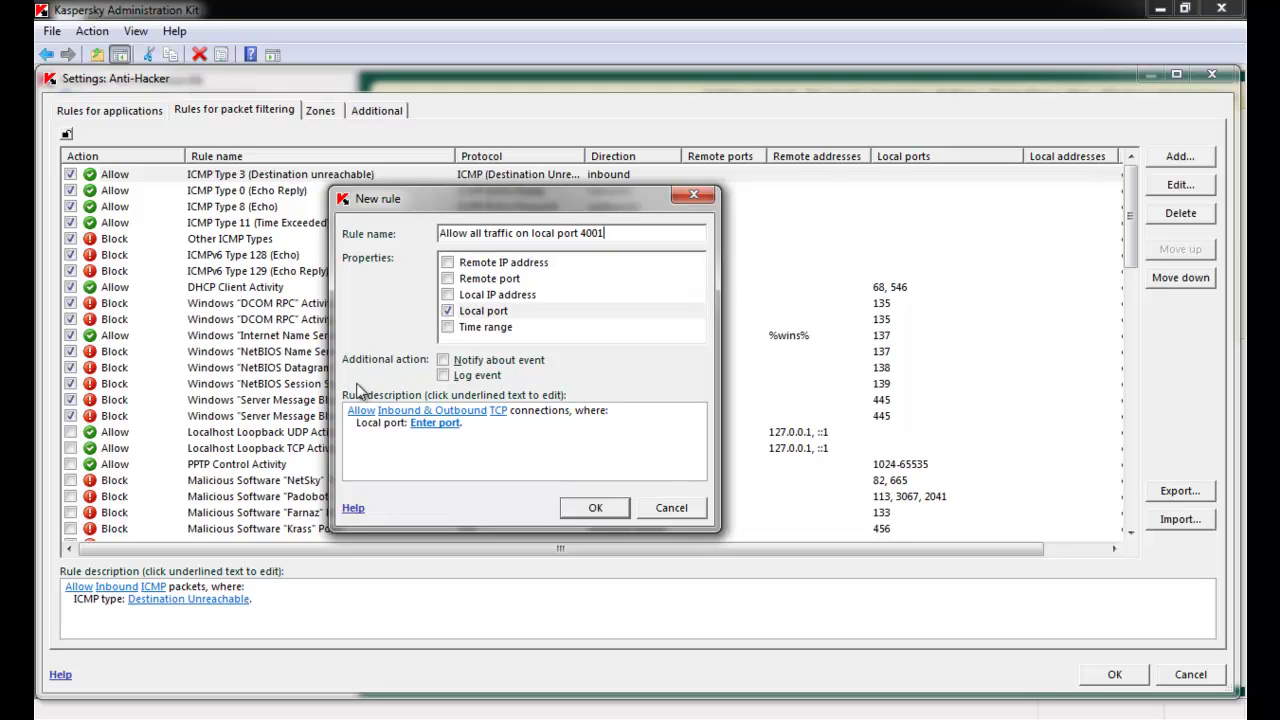
click(434, 422)
text(4001)
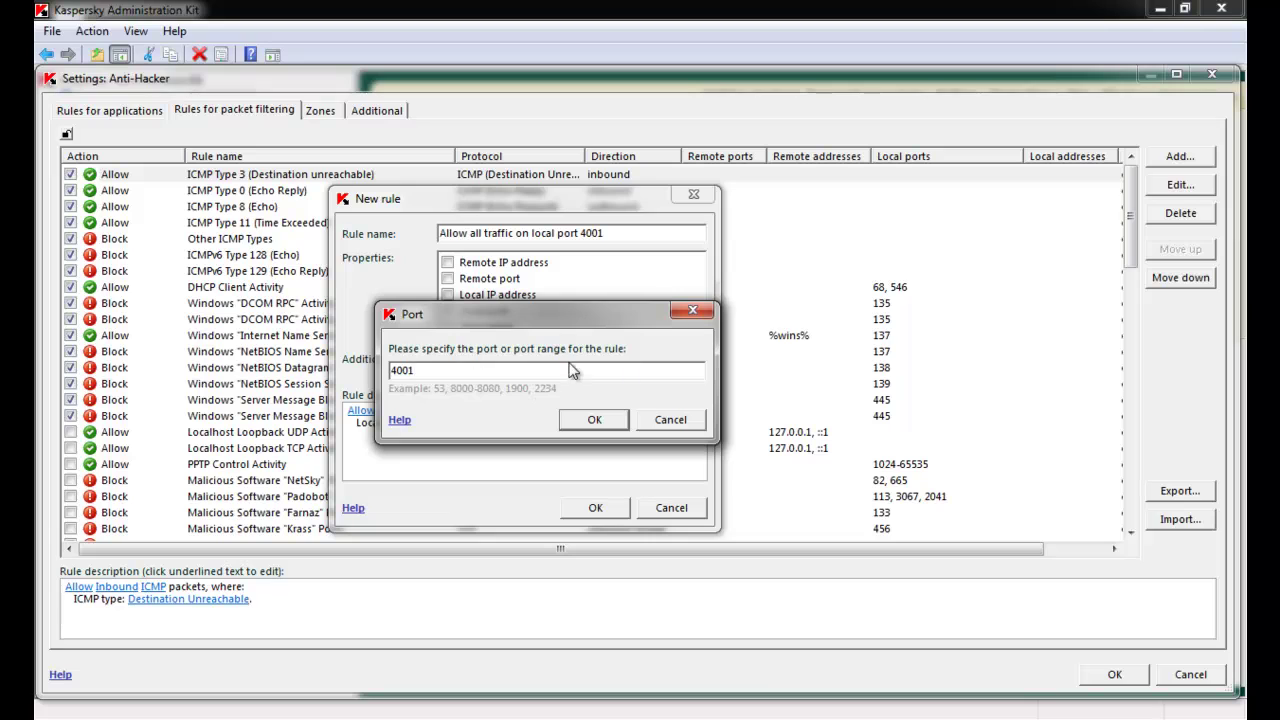
click(594, 420)
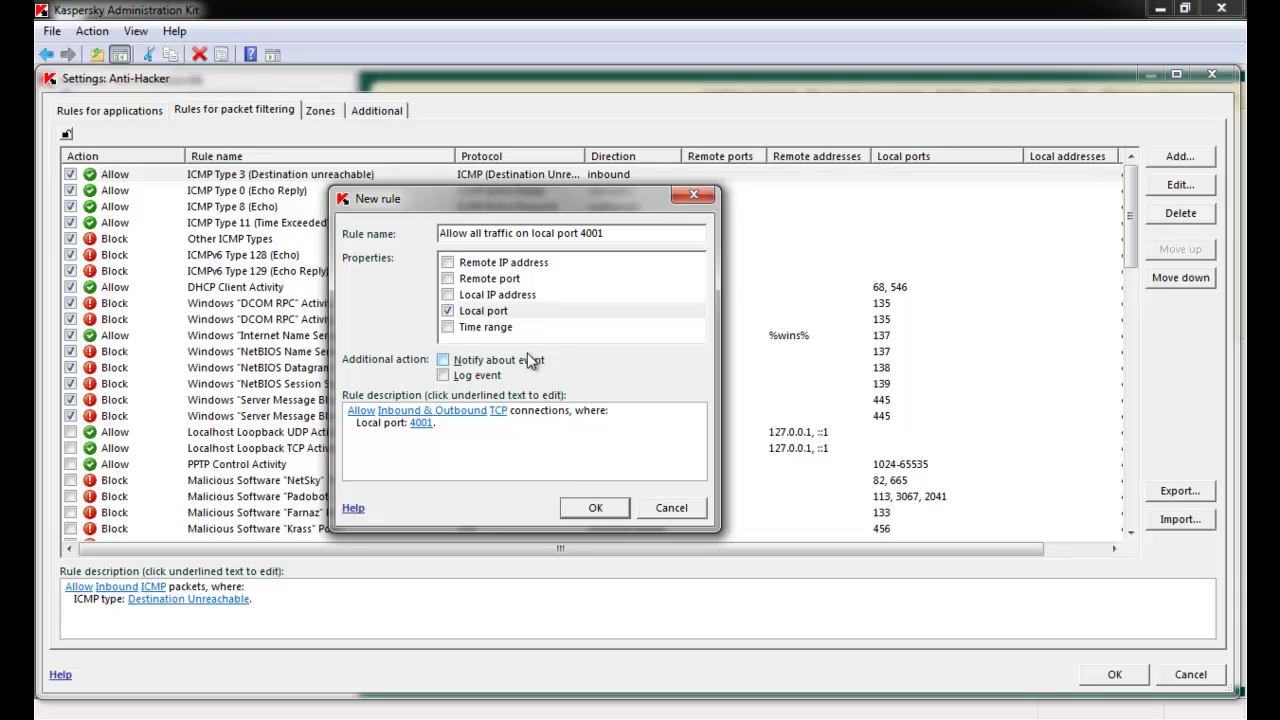
Limit the rule to the 12:00 AM–12:30 AM time range and save it
click(447, 328)
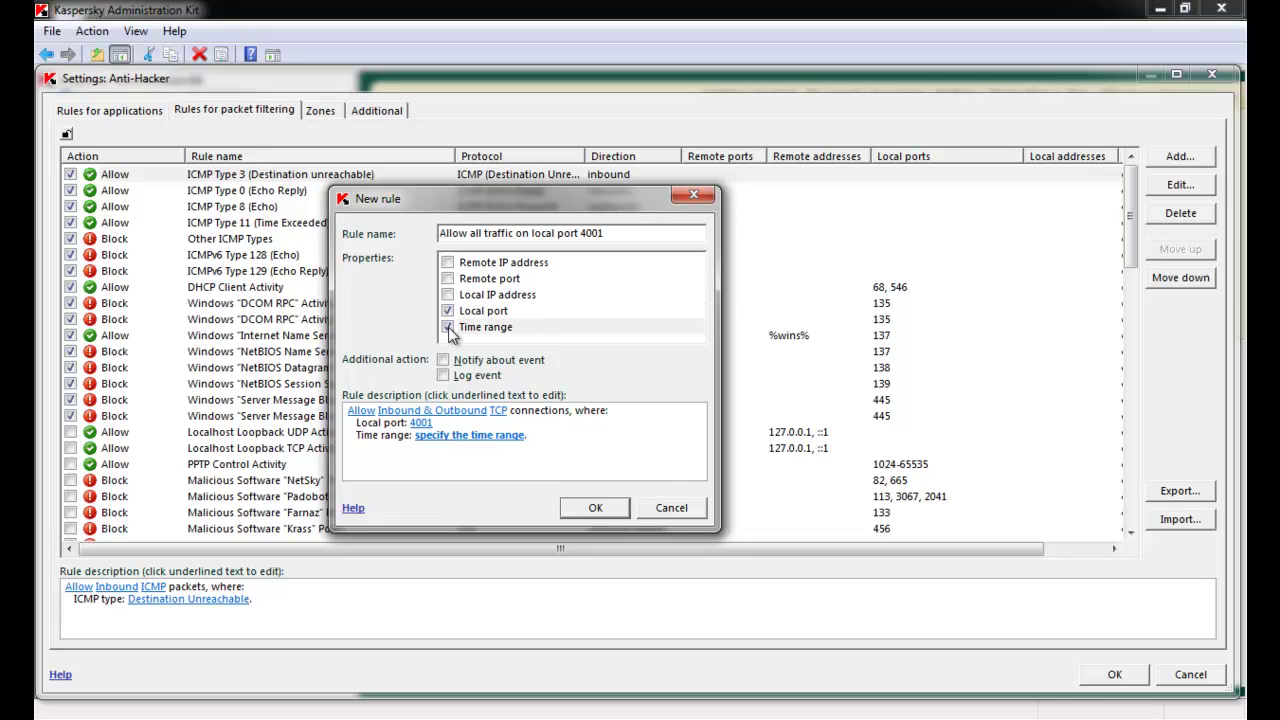
click(488, 437)
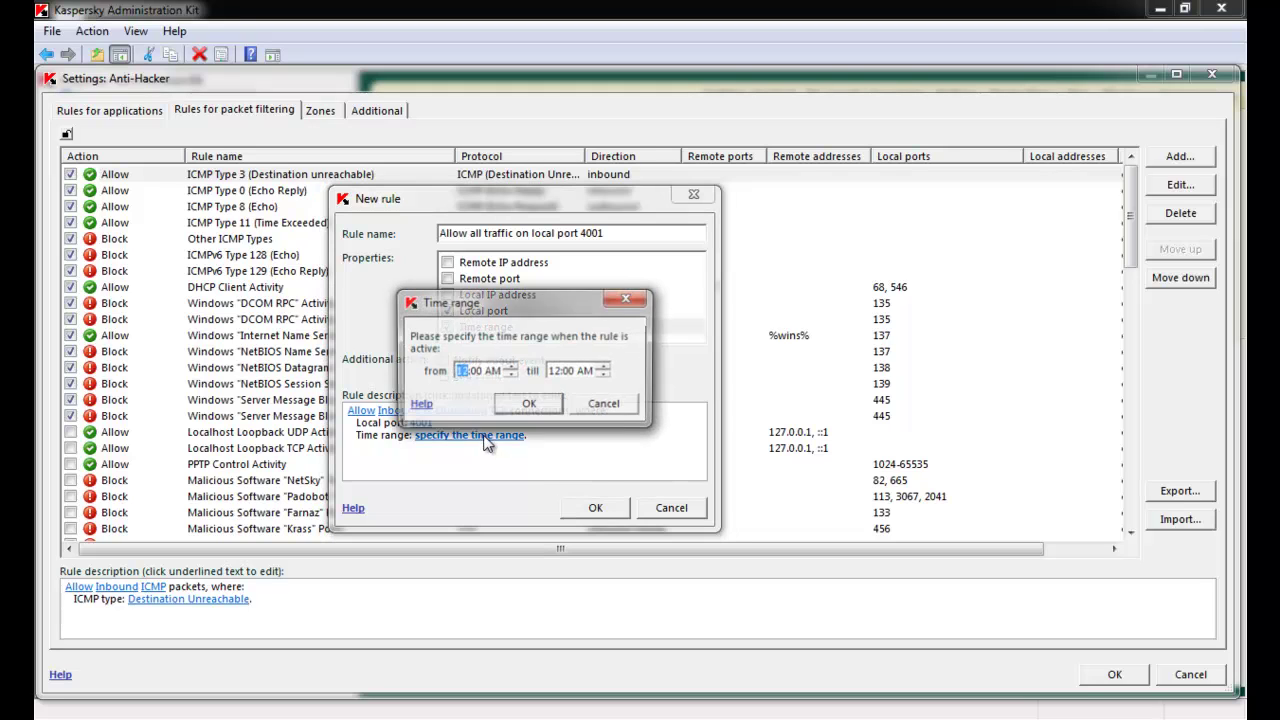
click(568, 371)
text(30)
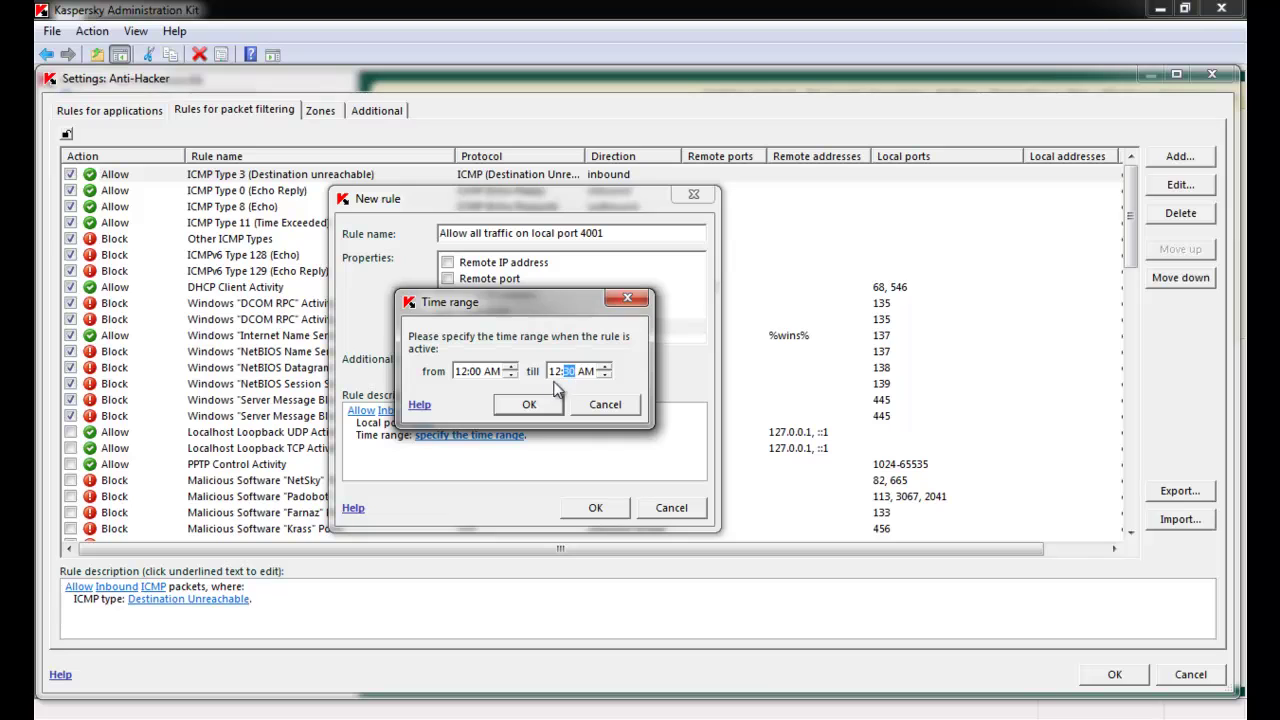
click(544, 398)
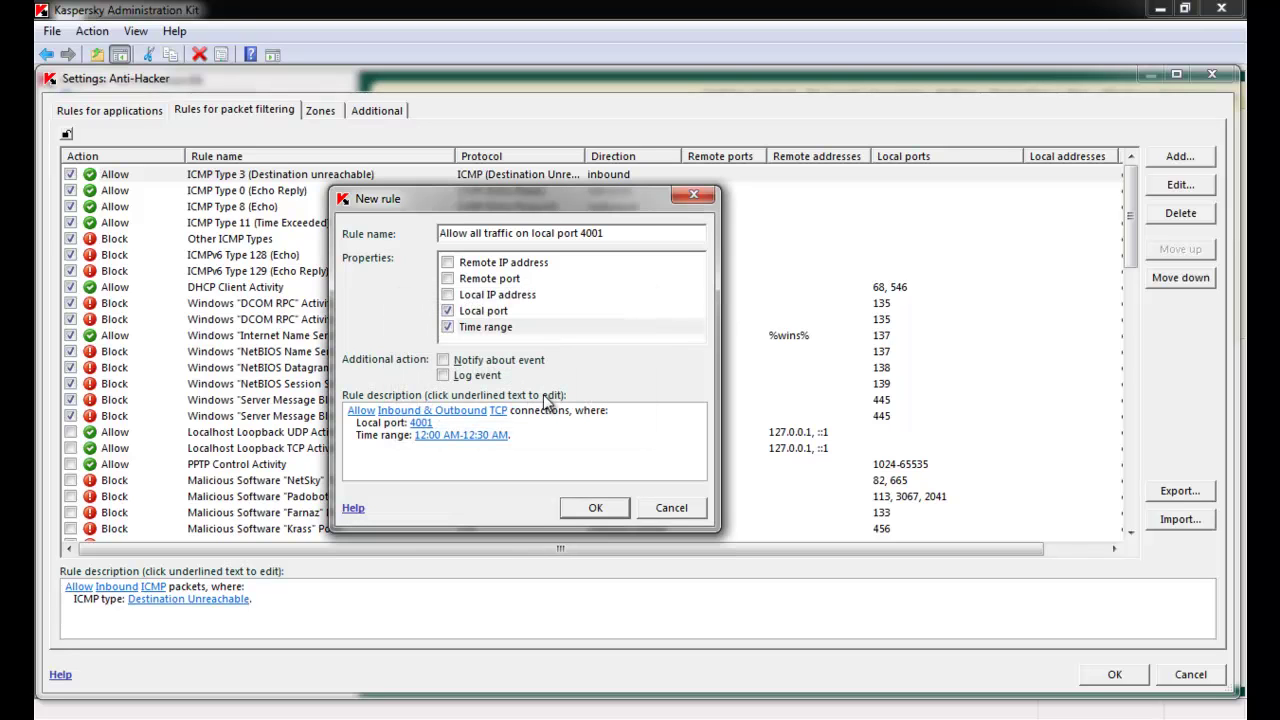
click(583, 514)
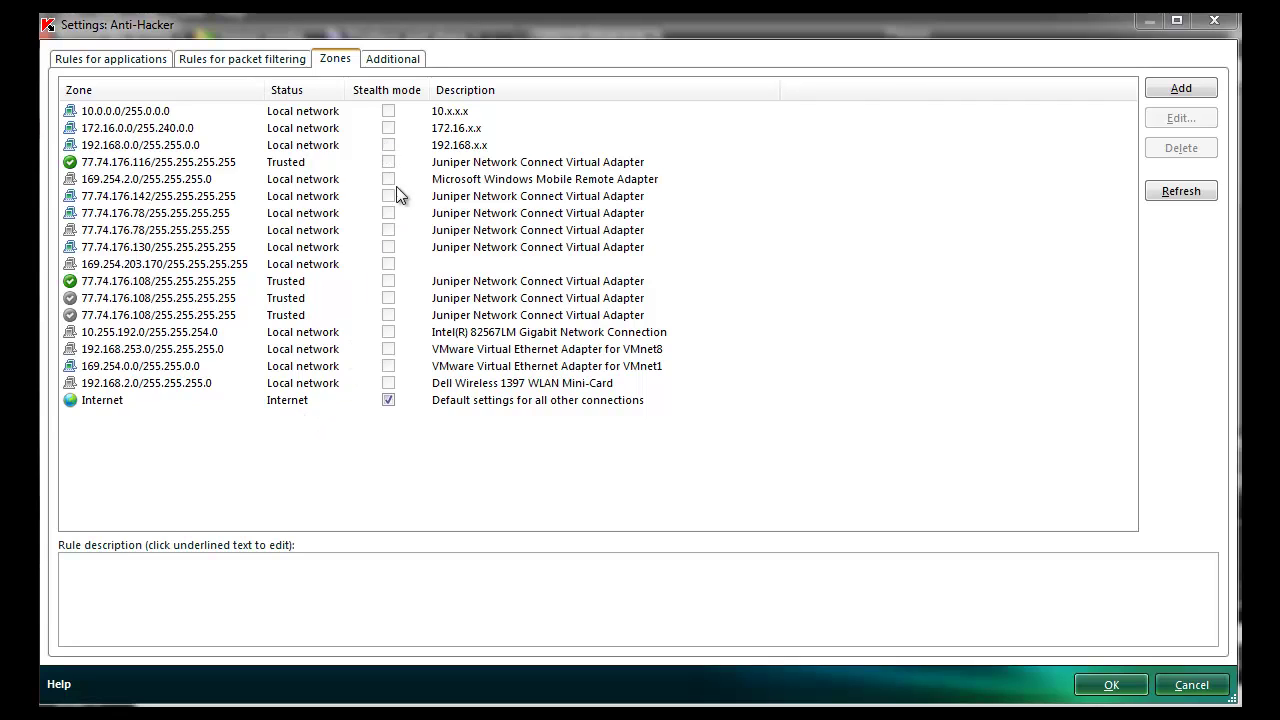
Review the Additional firewall options, then save and close the Anti-Hacker settings
click(392, 62)
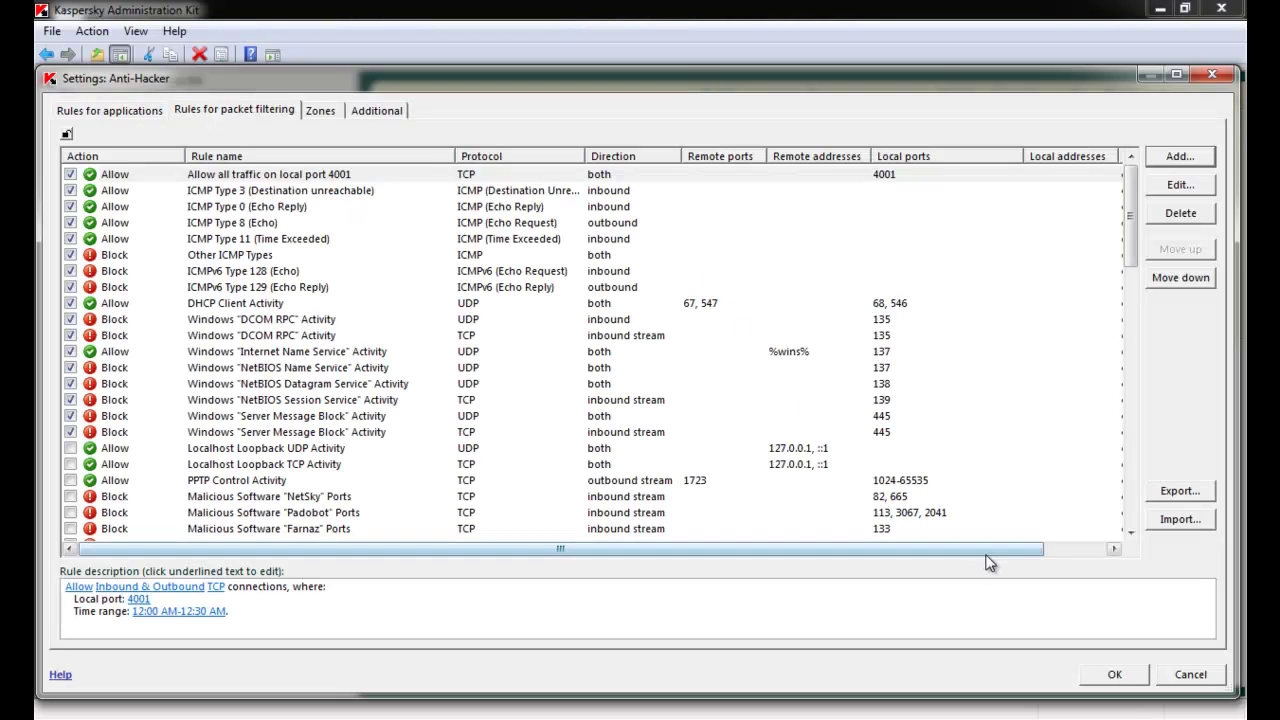
click(1117, 674)
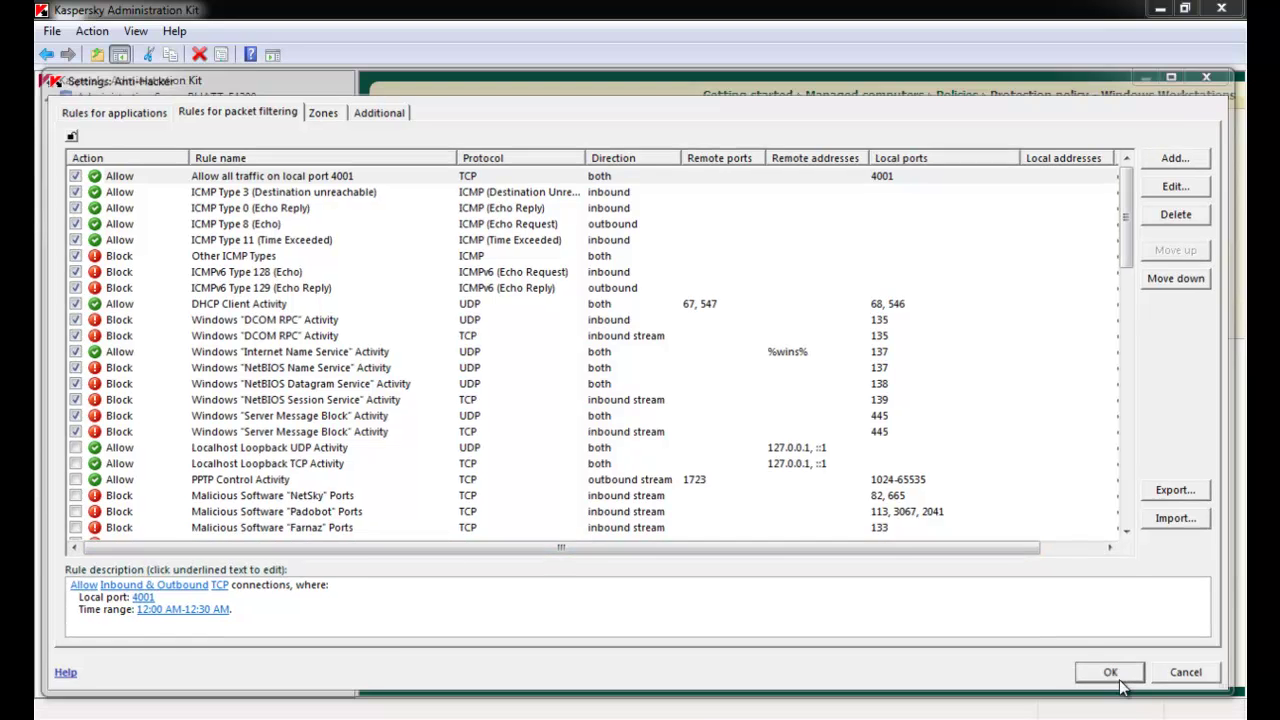